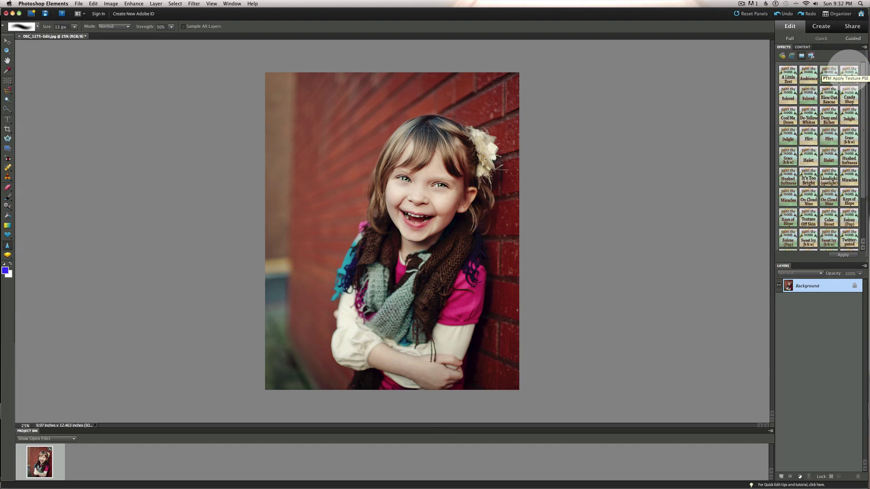
Step: Run the Apply Texture action on the portrait and open PTM_HopeChest.jpg as the texture file
{"action": "double_click", "coordinate": [848, 71]}
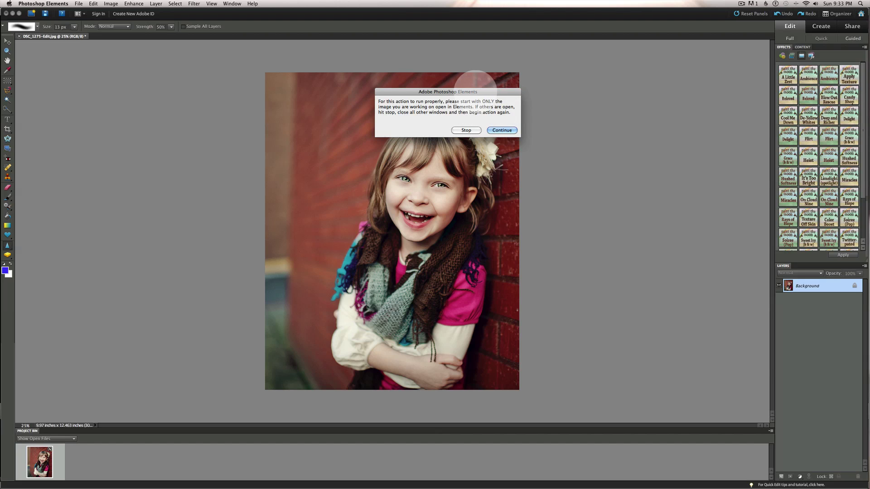
{"action": "left_click_drag", "start_coordinate": [476, 92], "coordinate": [614, 158]}
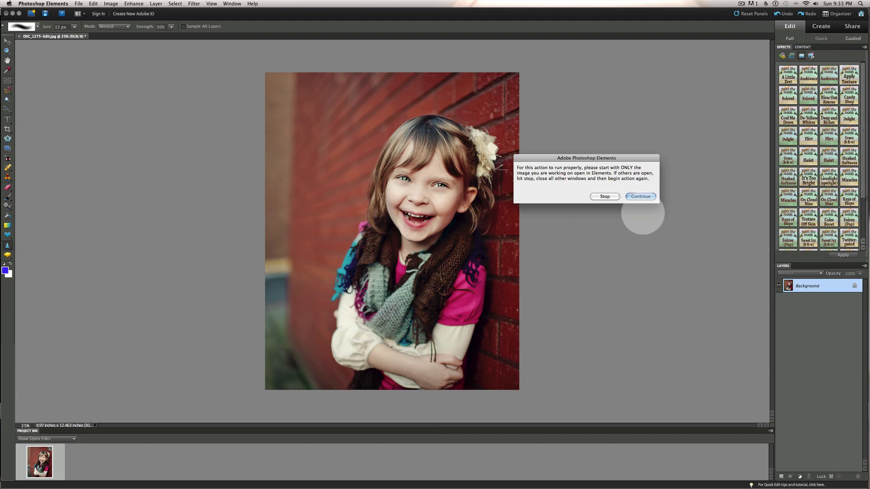
{"action": "left_click", "coordinate": [641, 196]}
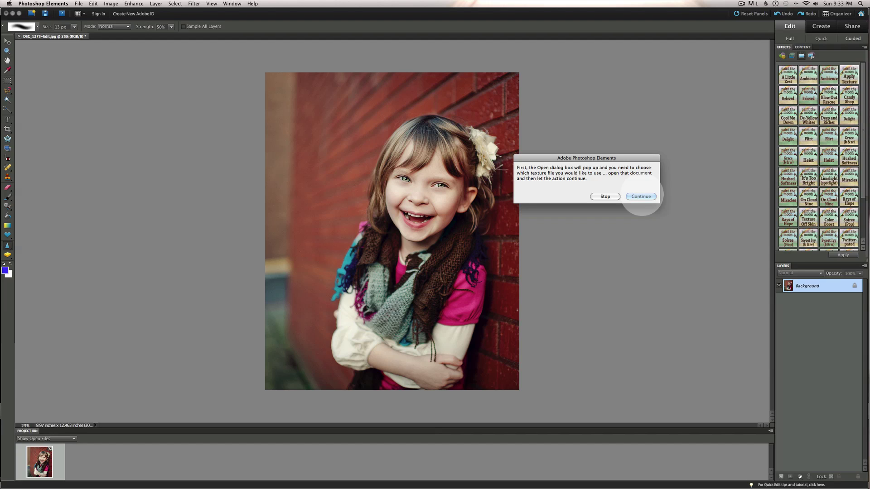
{"action": "left_click", "coordinate": [641, 197]}
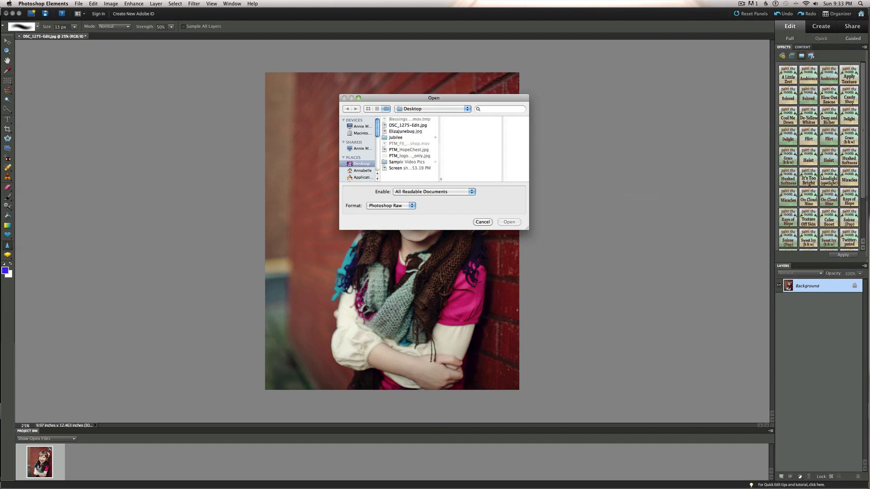
{"action": "left_click", "coordinate": [408, 149]}
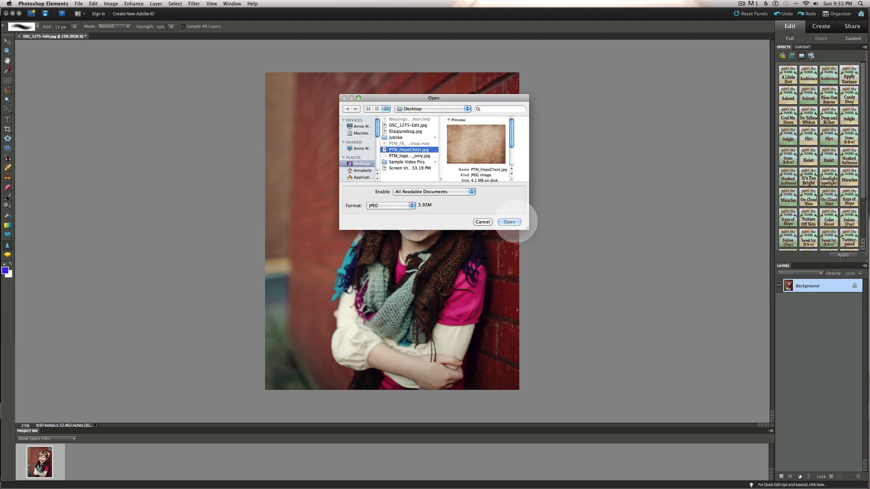
{"action": "left_click", "coordinate": [509, 221]}
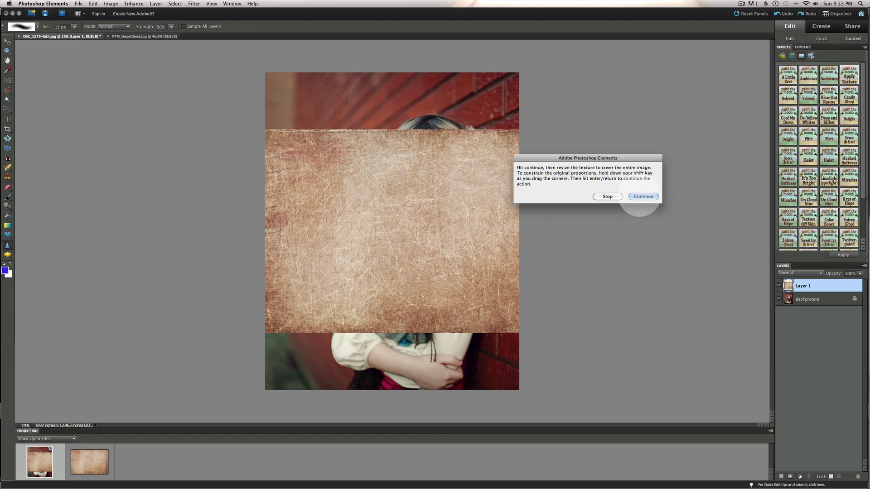
Step: Continue to the texture's transform, rotate it 90 degrees, and align it with the photo's lower-right corner
{"action": "left_click", "coordinate": [639, 196]}
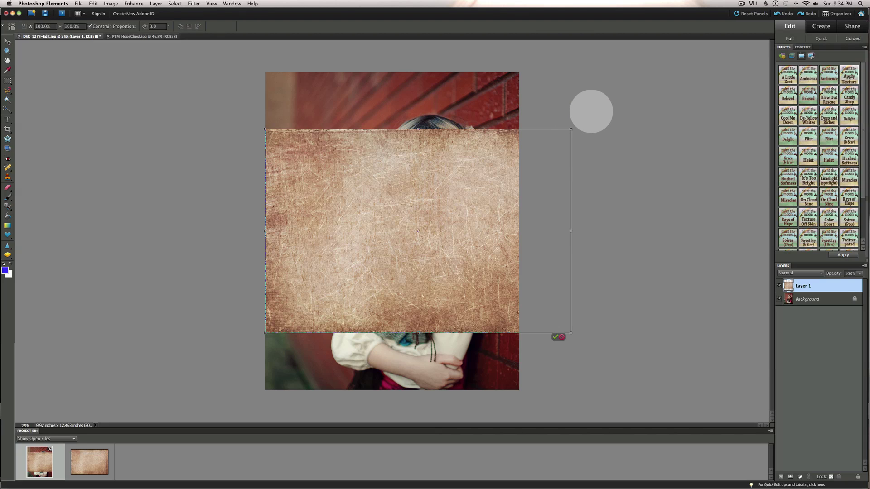
{"action": "left_click_drag", "start_coordinate": [588, 108], "coordinate": [471, 324]}
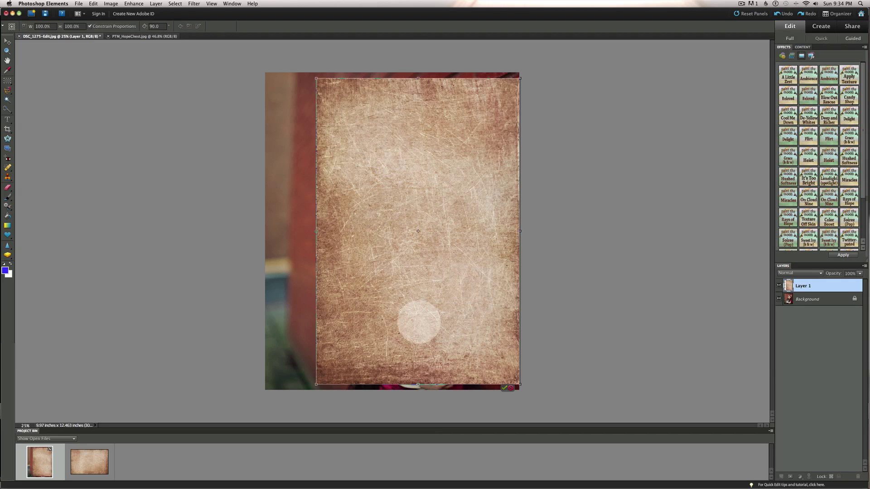
{"action": "left_click_drag", "start_coordinate": [417, 325], "coordinate": [420, 328]}
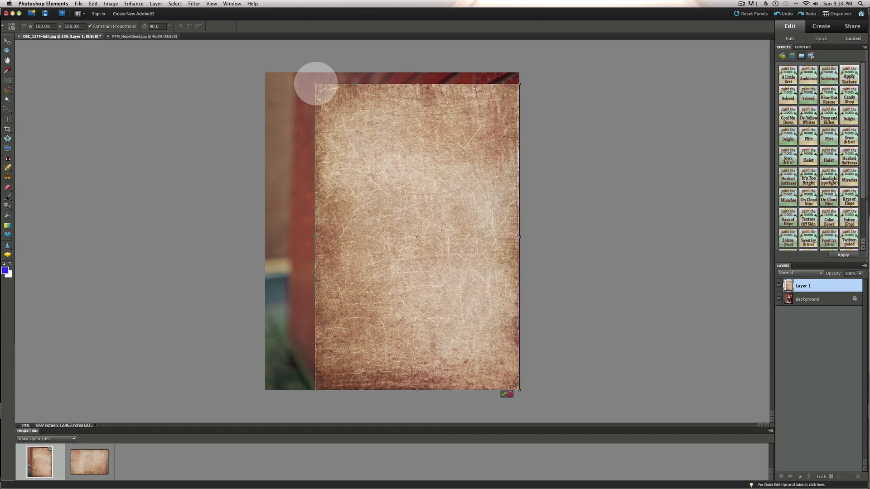
Step: Turn off Constrain Proportions, stretch the texture to cover the whole photo, and commit the transform
{"action": "left_click_drag", "start_coordinate": [316, 83], "coordinate": [301, 78]}
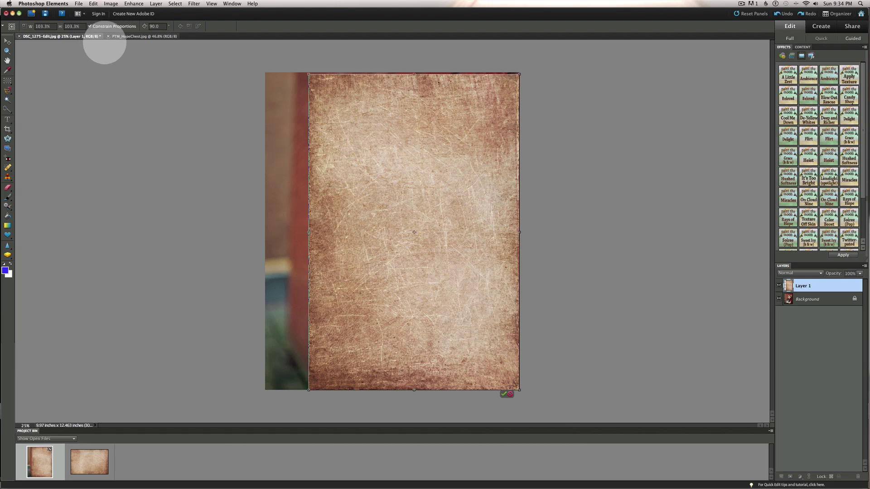
{"action": "left_click", "coordinate": [90, 26]}
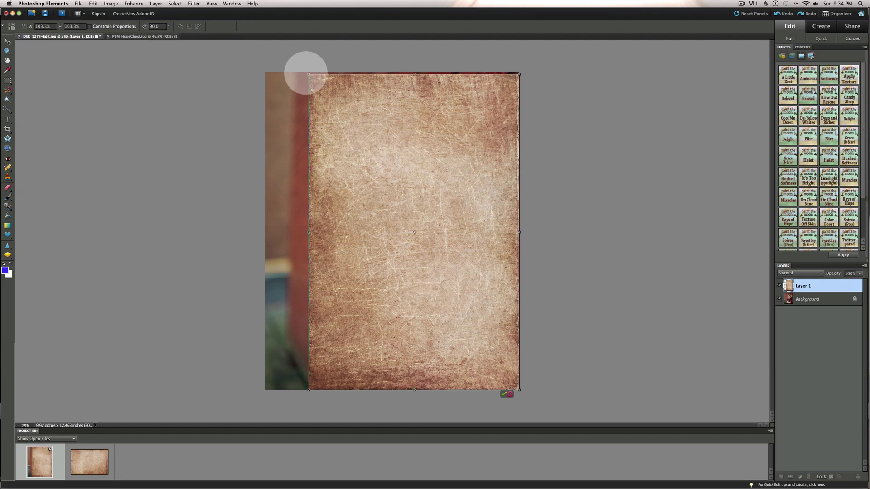
{"action": "left_click_drag", "start_coordinate": [308, 73], "coordinate": [265, 73]}
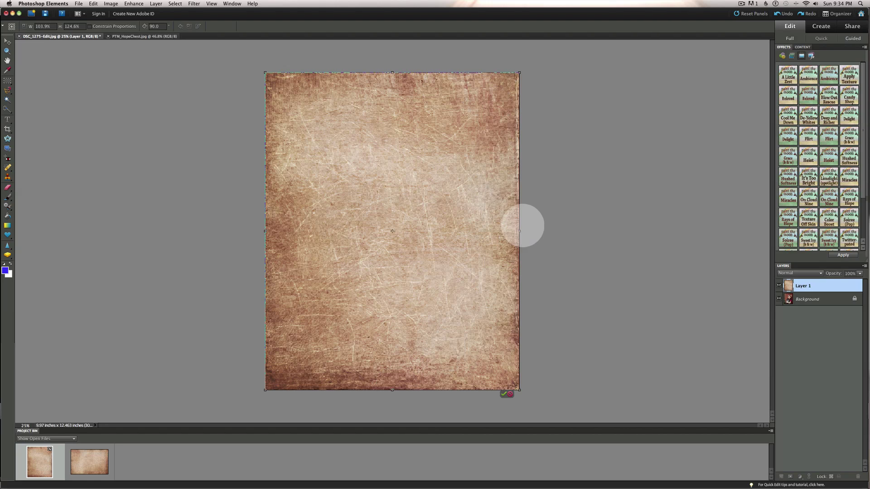
{"action": "mouse_move", "coordinate": [520, 231]}
{"action": "left_mouse_down"}
{"action": "mouse_move", "coordinate": [559, 231]}
{"action": "mouse_move", "coordinate": [521, 231]}
{"action": "left_mouse_up"}
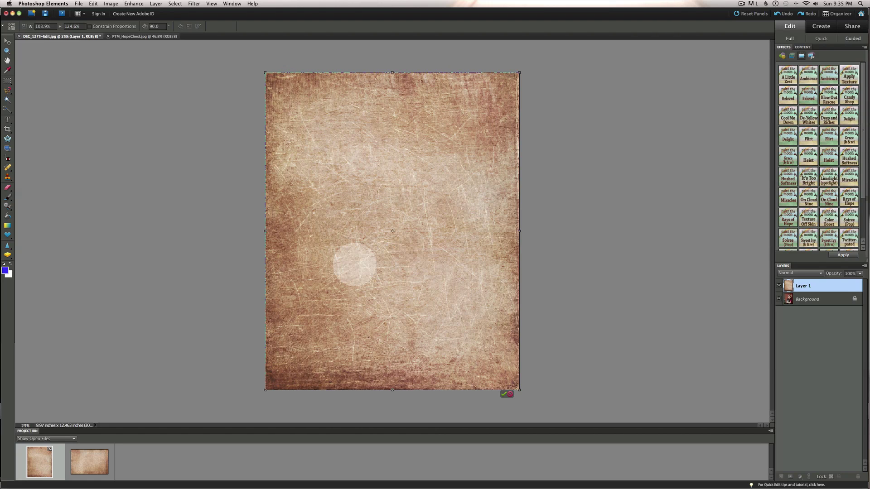
{"action": "key", "text": "r"}
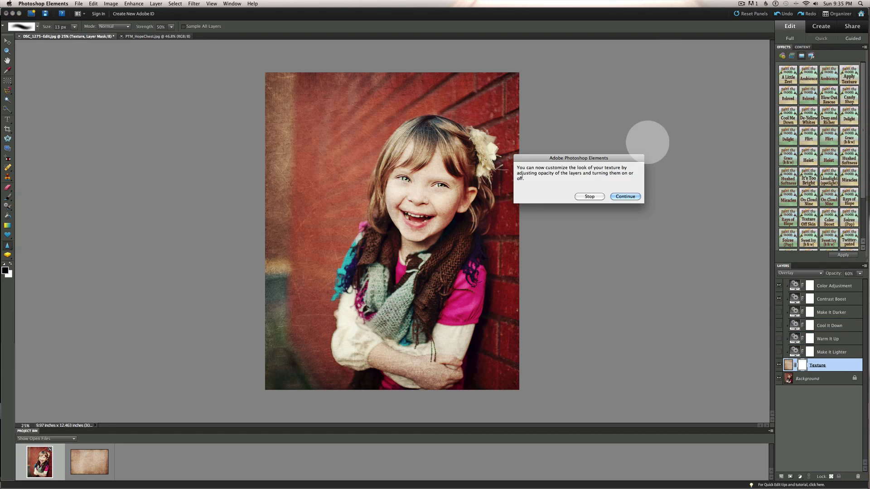
Step: Continue through the Apply Texture action's remaining instruction messages until the action finishes
{"action": "left_click", "coordinate": [623, 197]}
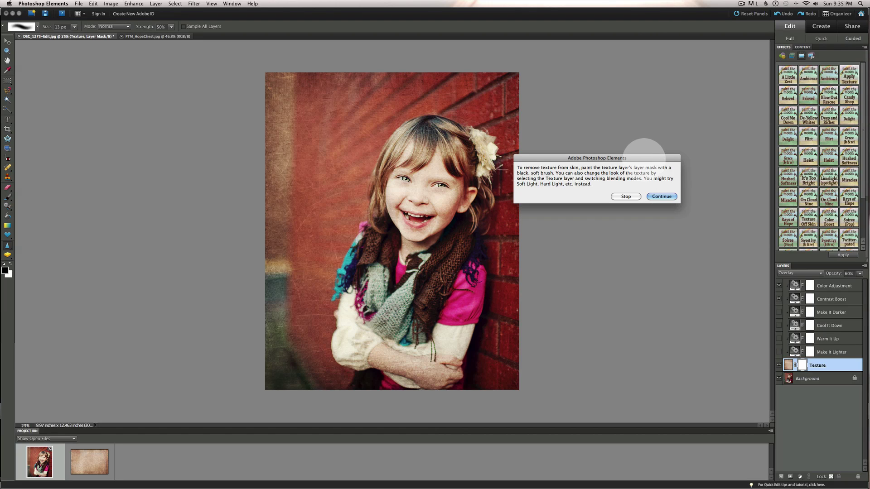
{"action": "left_click_drag", "start_coordinate": [642, 158], "coordinate": [665, 181]}
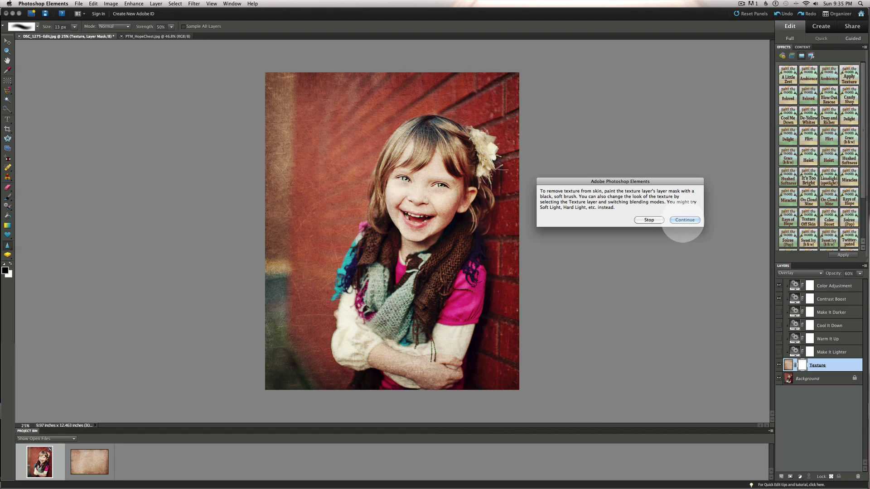
{"action": "left_click", "coordinate": [684, 220]}
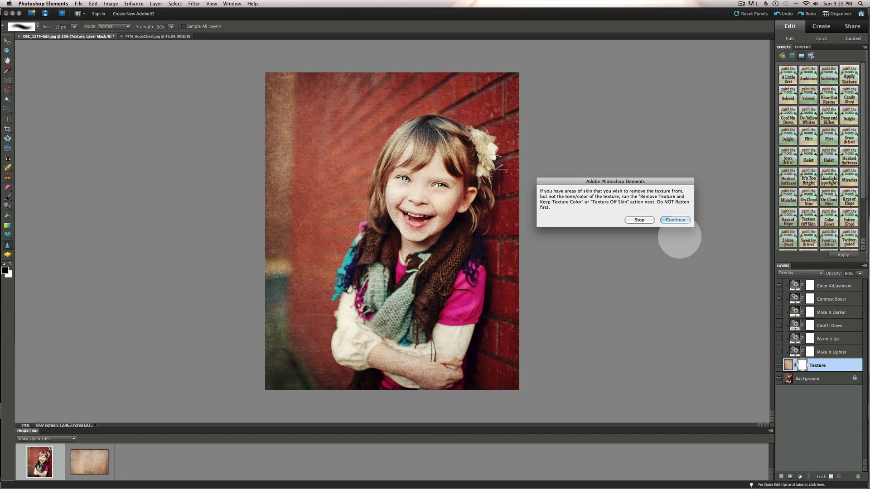
{"action": "left_click", "coordinate": [678, 221]}
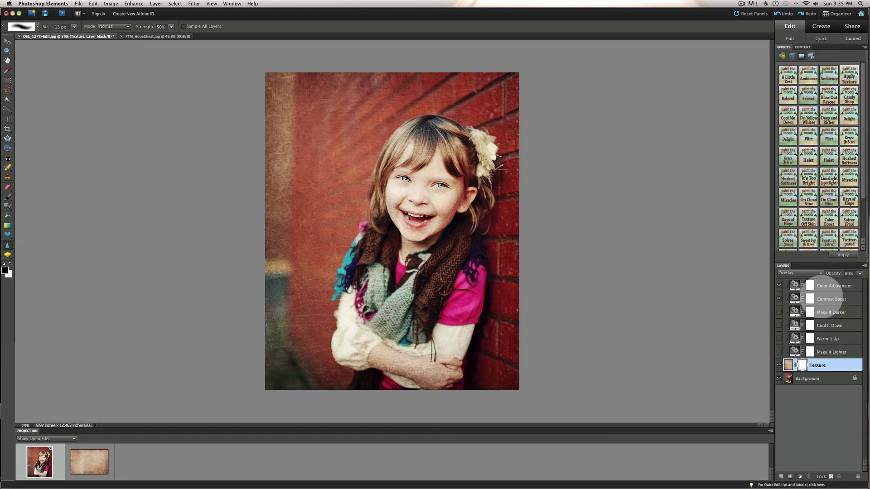
Step: Try a different opacity on the Color Adjustment layer and select the Contrast Boost layer
{"action": "left_click", "coordinate": [832, 286]}
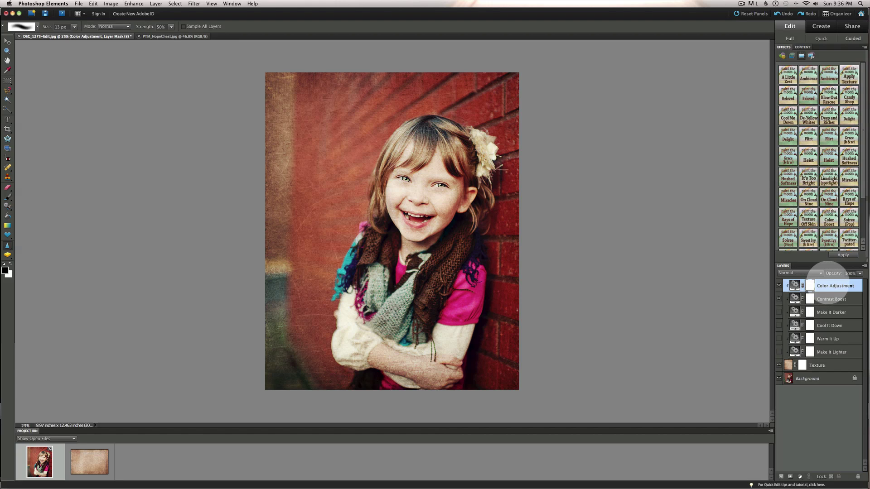
{"action": "mouse_move", "coordinate": [836, 273]}
{"action": "left_mouse_down"}
{"action": "mouse_move", "coordinate": [819, 272]}
{"action": "mouse_move", "coordinate": [852, 274]}
{"action": "left_mouse_up"}
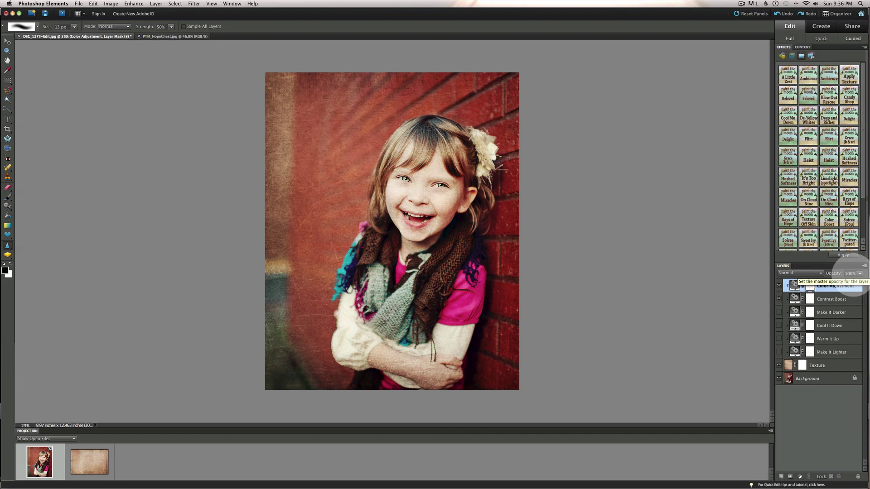
{"action": "left_click", "coordinate": [834, 300]}
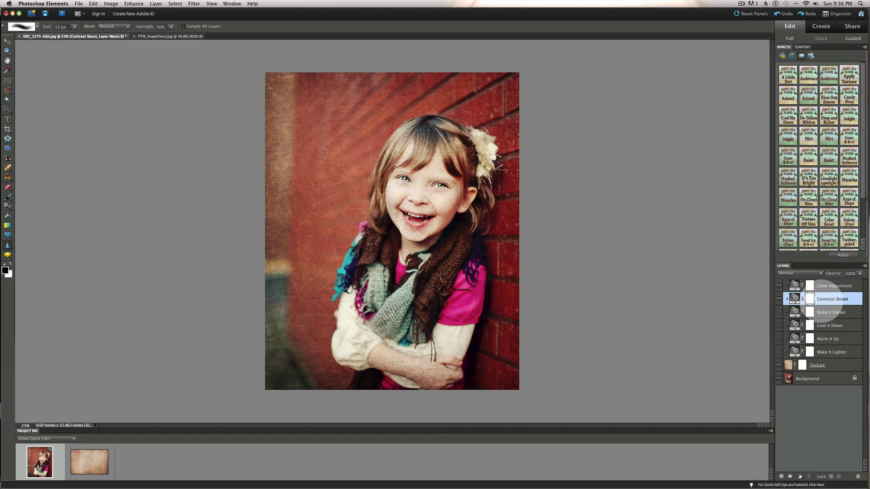
Step: Turn on the Make It Darker layer and raise its opacity to about 50%
{"action": "left_click", "coordinate": [822, 312]}
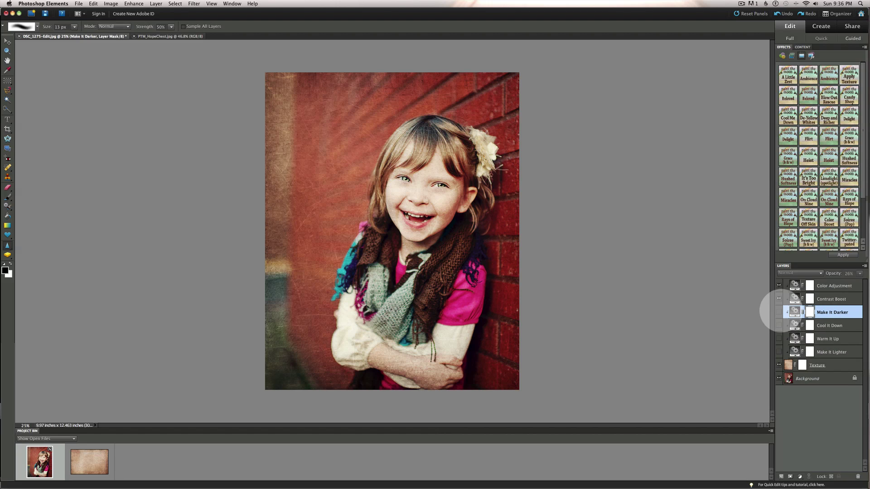
{"action": "left_click", "coordinate": [778, 312]}
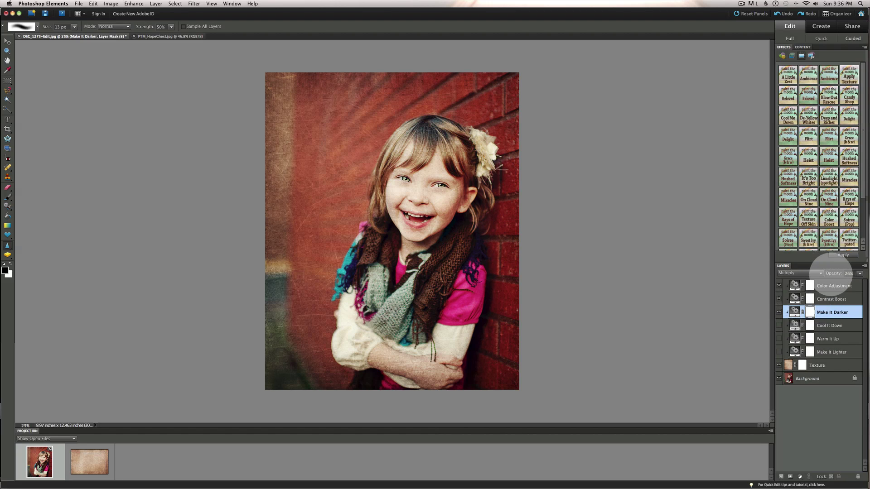
{"action": "left_click_drag", "start_coordinate": [829, 273], "coordinate": [836, 273]}
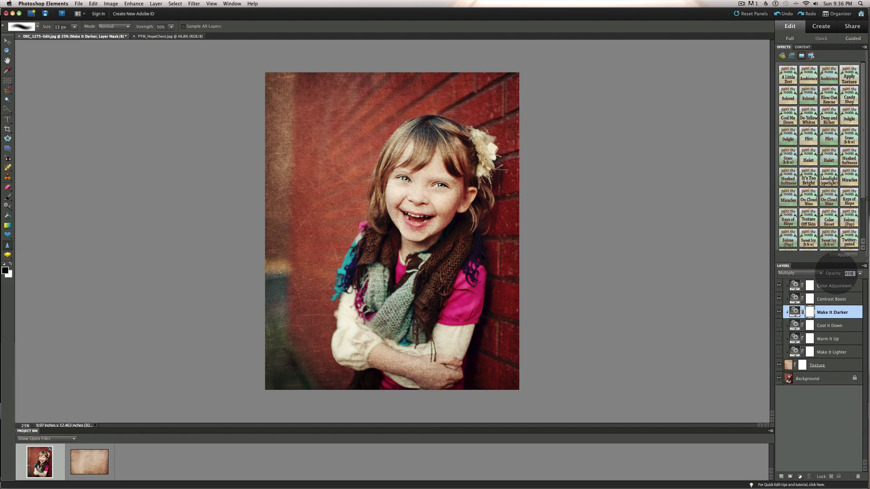
{"action": "left_click_drag", "start_coordinate": [838, 274], "coordinate": [838, 273]}
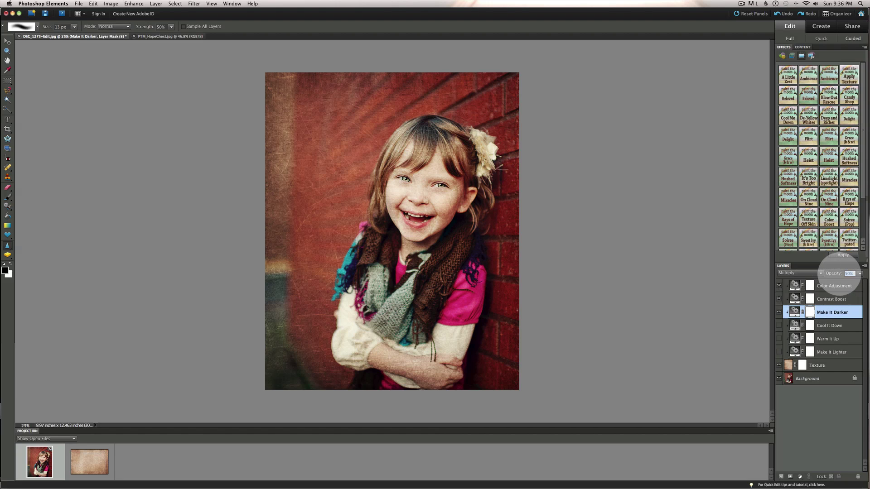
{"action": "left_click_drag", "start_coordinate": [837, 273], "coordinate": [835, 263]}
Step: Set the Texture layer's blending mode to Soft Light
{"action": "left_click", "coordinate": [792, 364]}
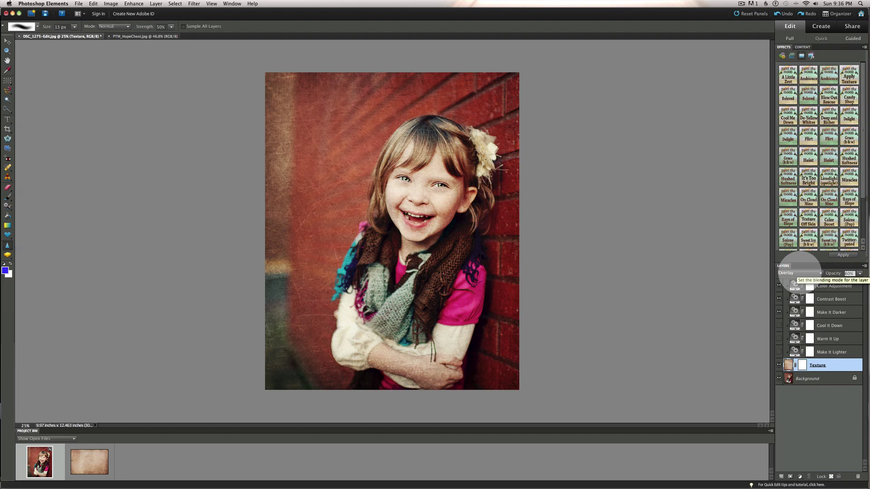
{"action": "left_click", "coordinate": [798, 272]}
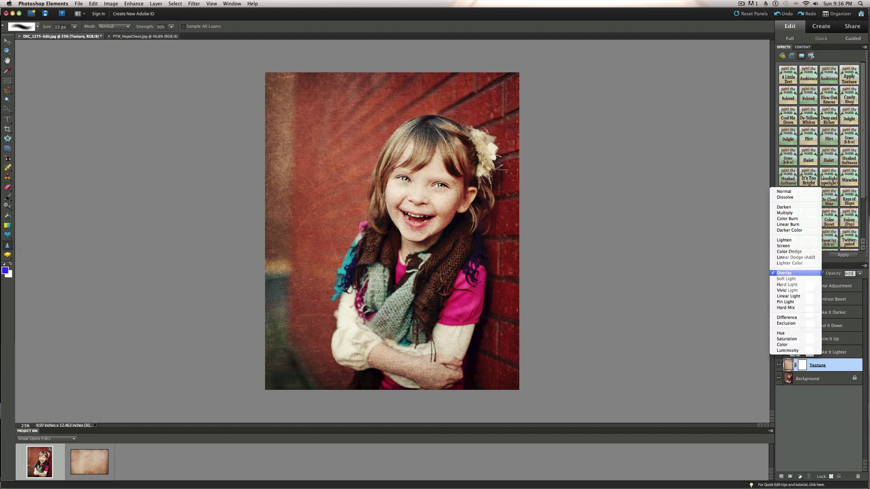
{"action": "left_click", "coordinate": [798, 277]}
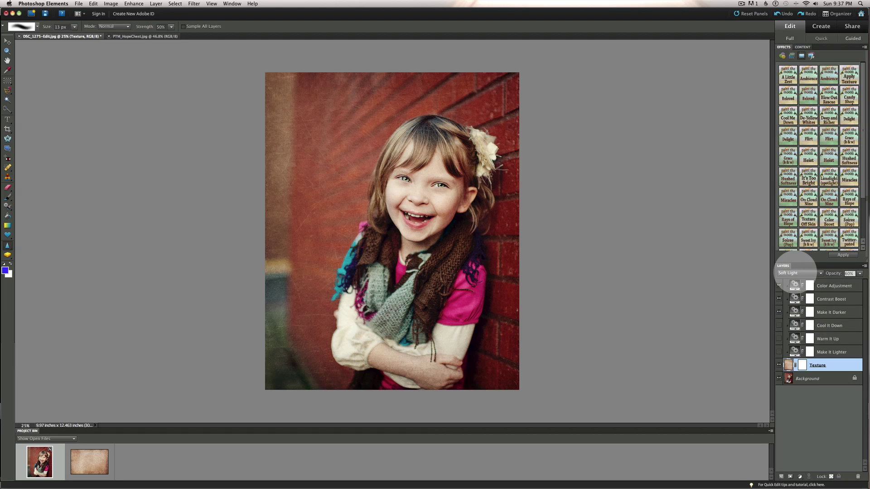
Step: Try the Hard Light blending mode on the Texture layer and return it to Soft Light
{"action": "left_click", "coordinate": [792, 273]}
{"action": "left_click", "coordinate": [788, 279]}
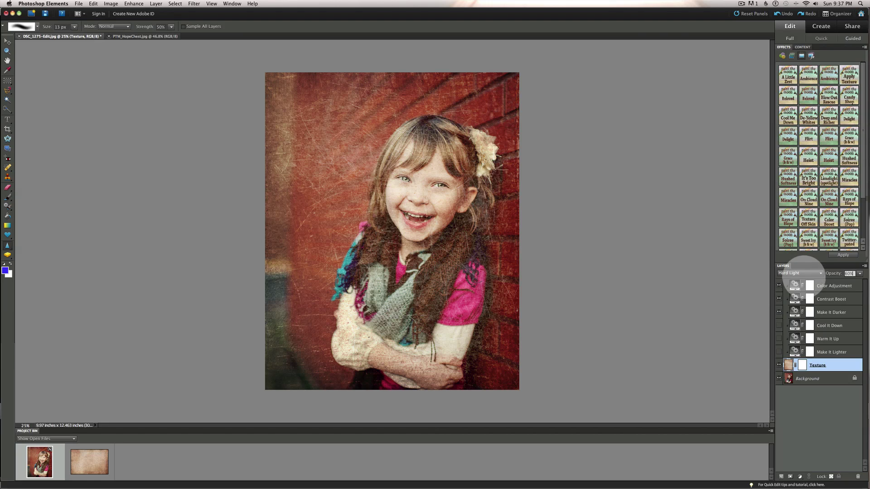
{"action": "left_click", "coordinate": [800, 273]}
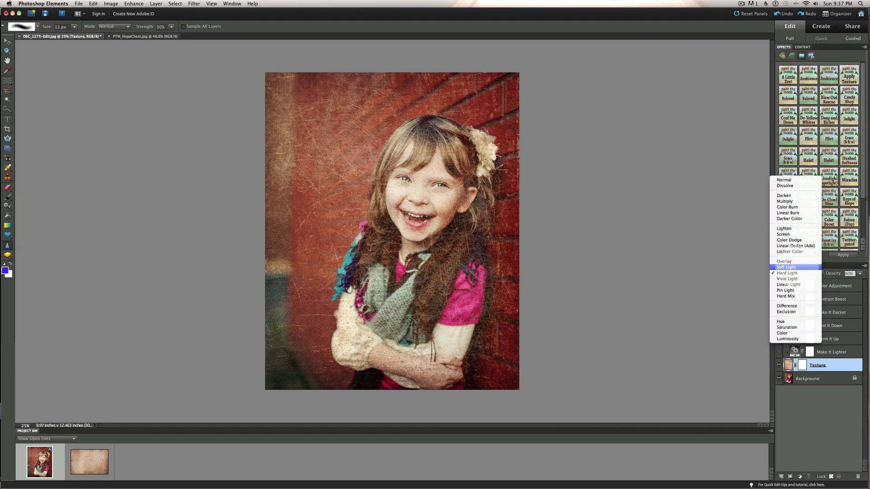
{"action": "left_click", "coordinate": [791, 267]}
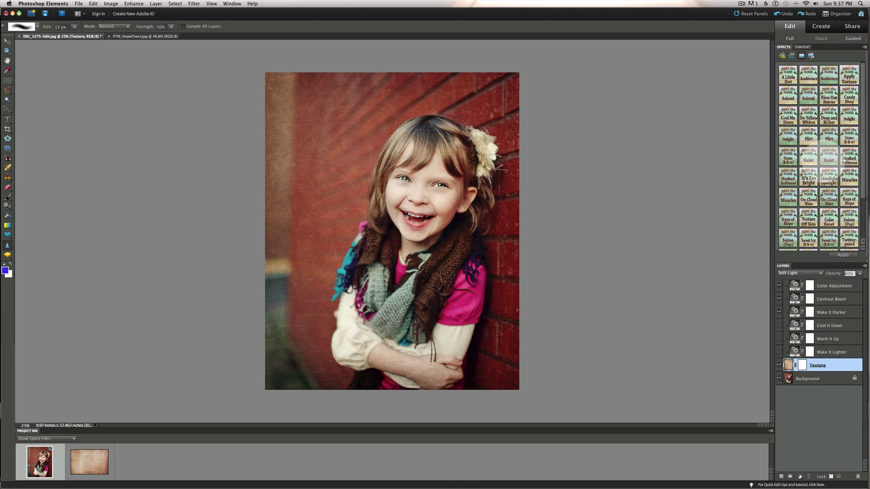
Step: Set the Texture layer's opacity to 31%
{"action": "type", "text": "31"}
{"action": "key", "text": "Return"}
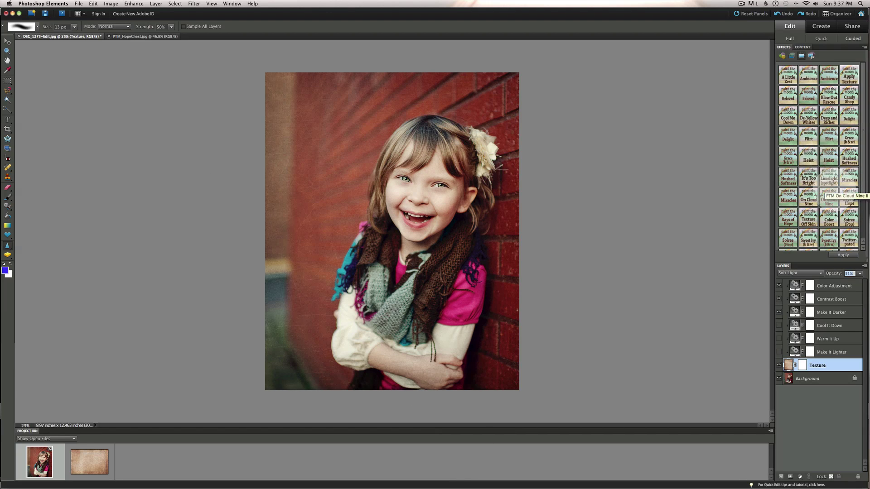
{"action": "scroll", "coordinate": [862, 197], "scroll_direction": "down", "scroll_amount": 3}
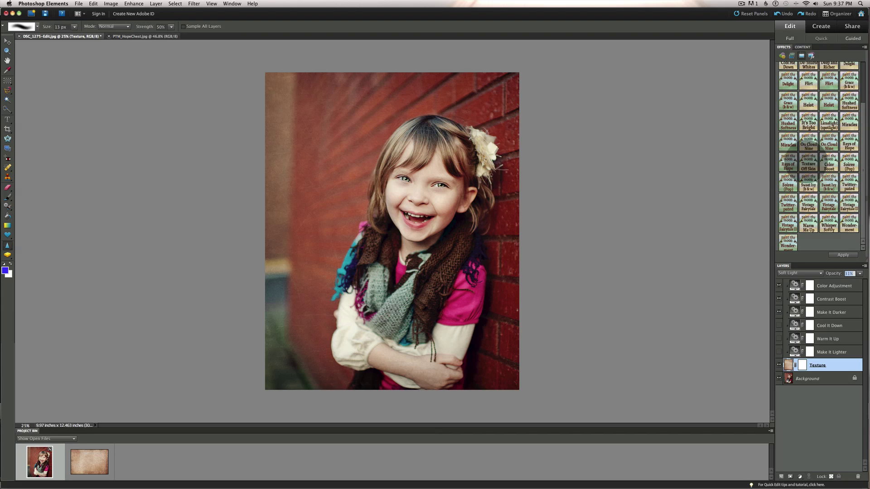
{"action": "double_click", "coordinate": [807, 161]}
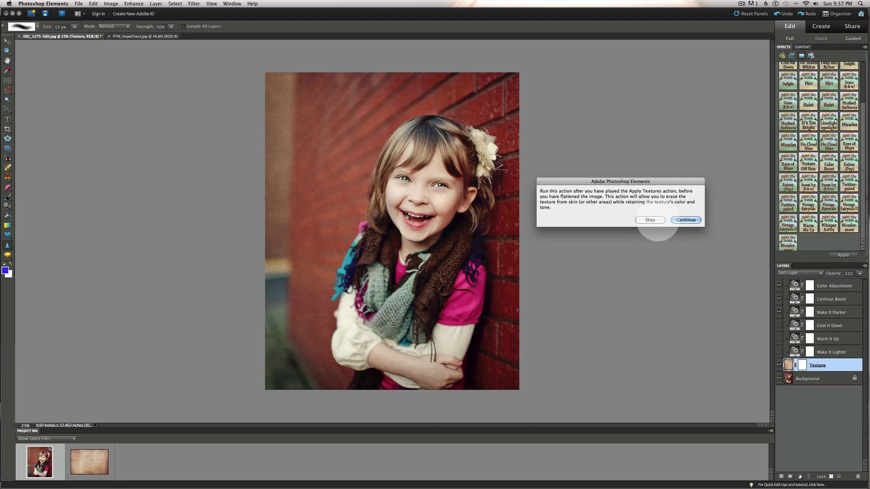
{"action": "left_click", "coordinate": [650, 220]}
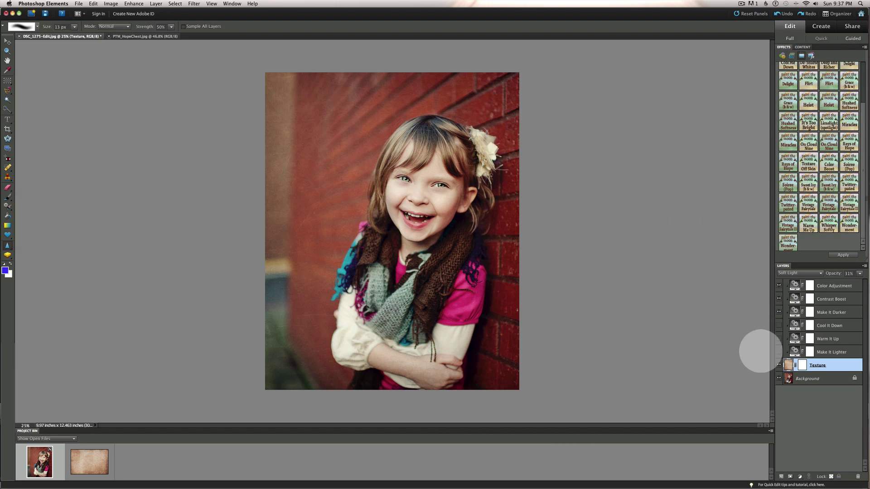
Step: Paint black over the girl's face on the Texture layer's mask with the Brush tool at 60% opacity
{"action": "left_click", "coordinate": [803, 366]}
{"action": "key", "text": "d"}
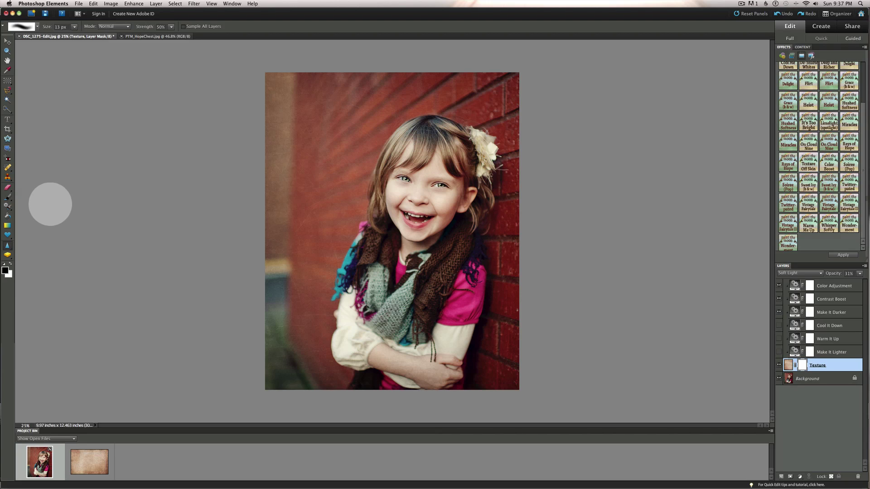
{"action": "key", "text": "b"}
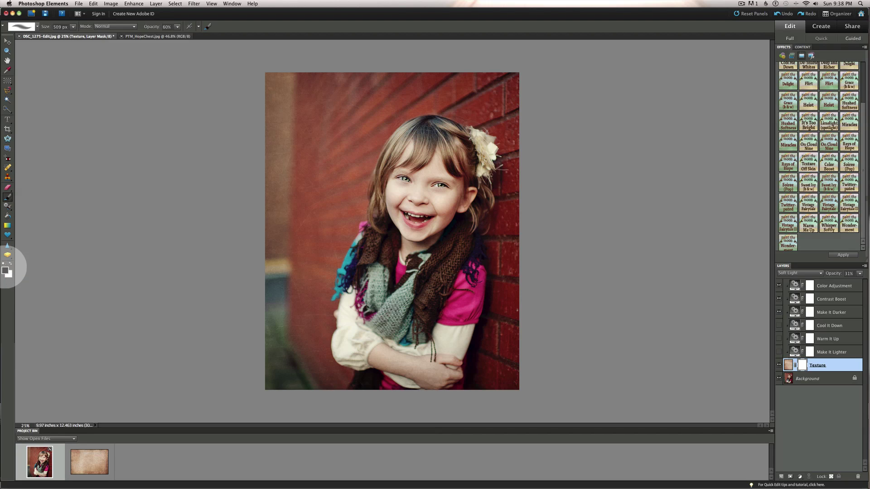
{"action": "left_click", "coordinate": [5, 270]}
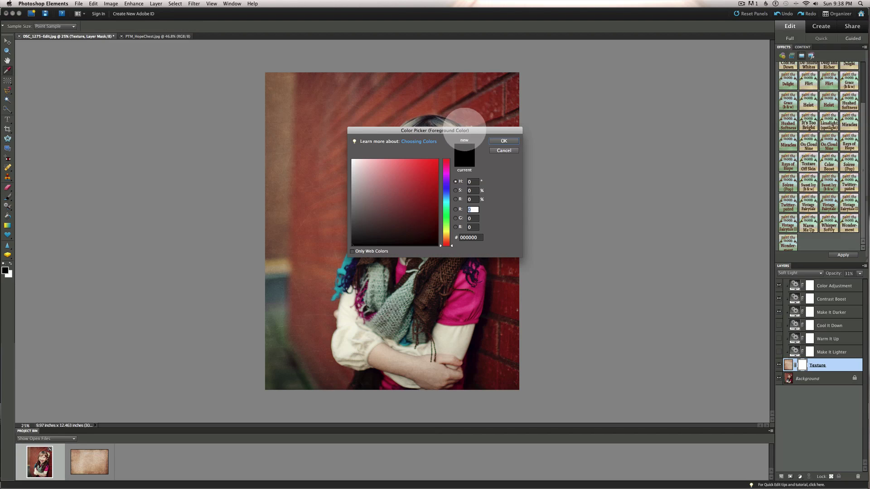
{"action": "left_click", "coordinate": [502, 141]}
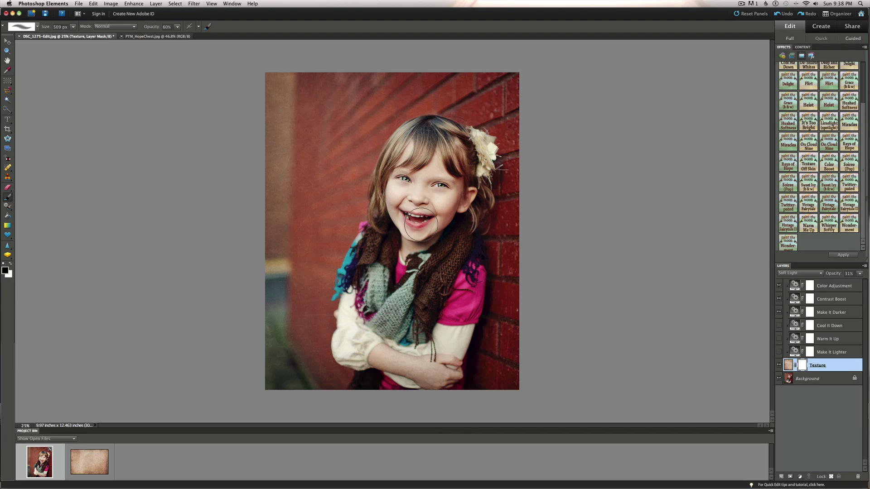
{"action": "mouse_move", "coordinate": [421, 224]}
{"action": "left_mouse_down"}
{"action": "mouse_move", "coordinate": [420, 171]}
{"action": "mouse_move", "coordinate": [424, 227]}
{"action": "left_mouse_up"}
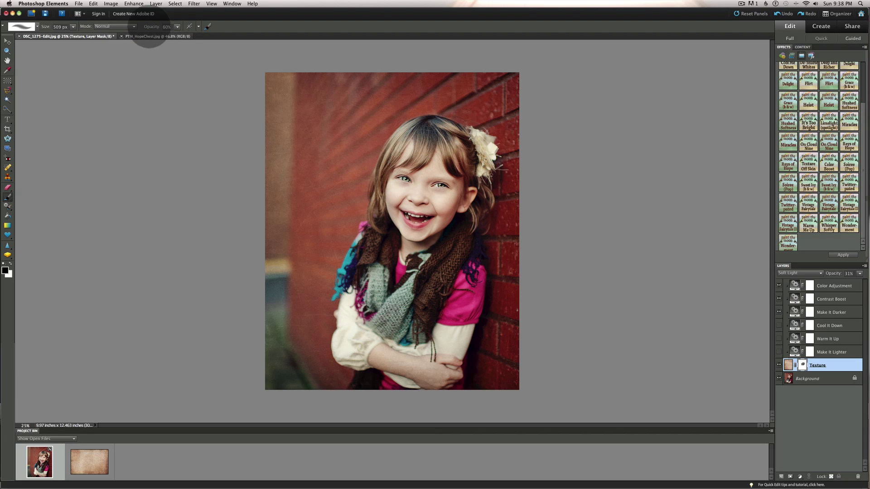
Step: Raise the brush opacity to 100% and paint black over the face again on the Texture layer's mask
{"action": "left_click_drag", "start_coordinate": [152, 26], "coordinate": [175, 25]}
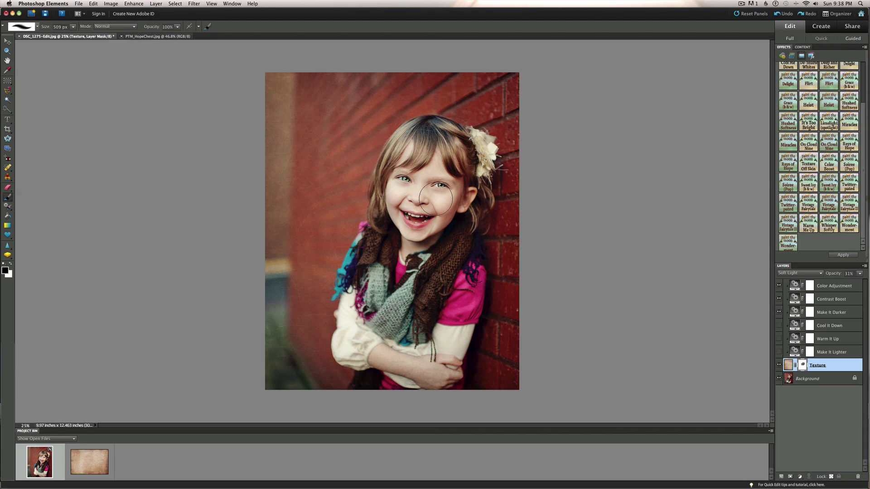
{"action": "mouse_move", "coordinate": [436, 200]}
{"action": "left_mouse_down"}
{"action": "mouse_move", "coordinate": [449, 233]}
{"action": "mouse_move", "coordinate": [392, 242]}
{"action": "mouse_move", "coordinate": [414, 224]}
{"action": "left_mouse_up"}
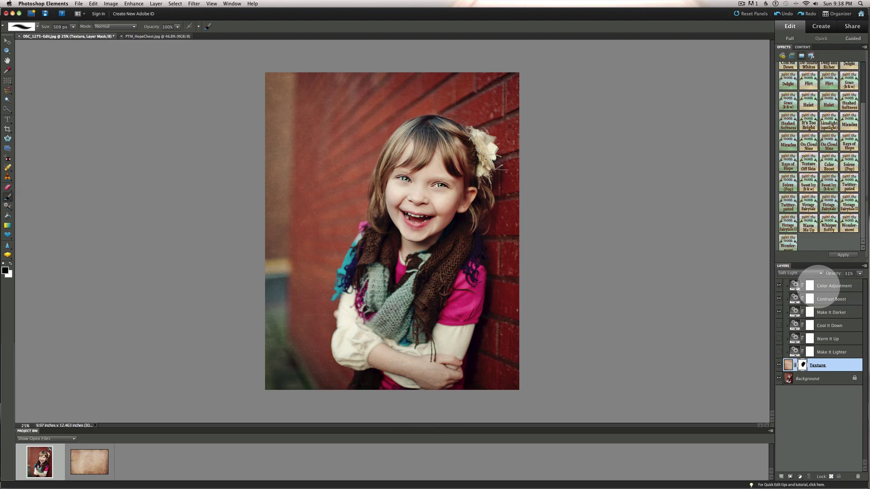
{"action": "left_click", "coordinate": [815, 283]}
{"action": "left_click", "coordinate": [779, 286]}
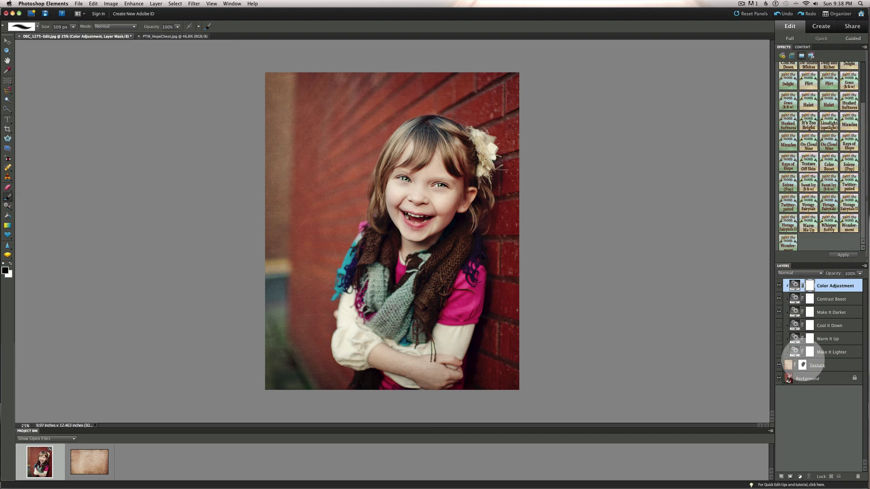
Step: Fill the Texture layer's mask entirely with black and refill it with white to restore the texture everywhere
{"action": "left_click", "coordinate": [804, 367]}
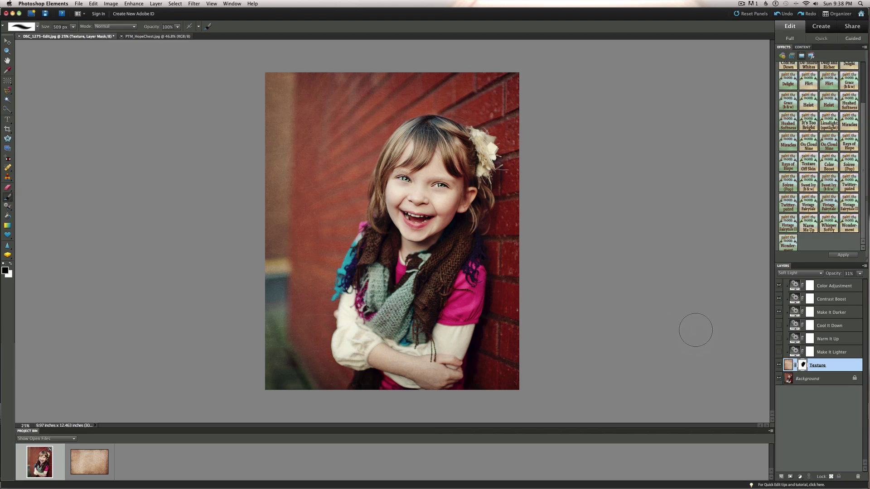
{"action": "key", "text": "alt+BackSpace"}
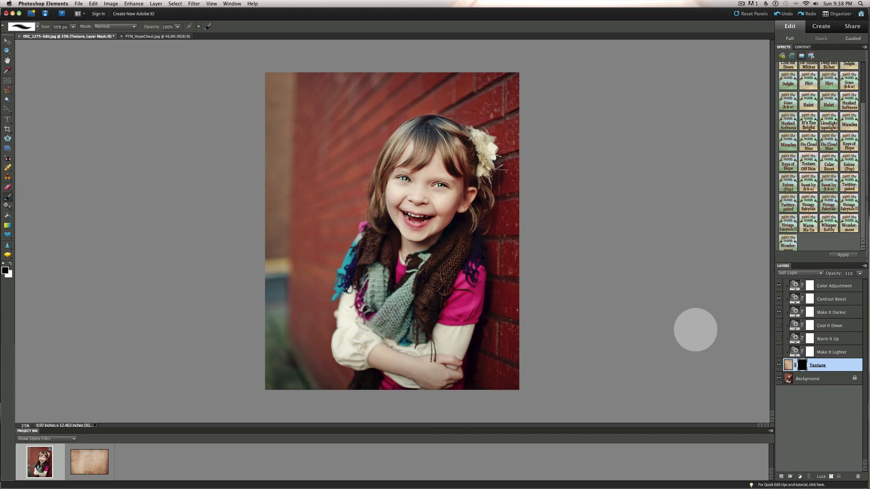
{"action": "key", "text": "x"}
{"action": "key", "text": "alt+BackSpace"}
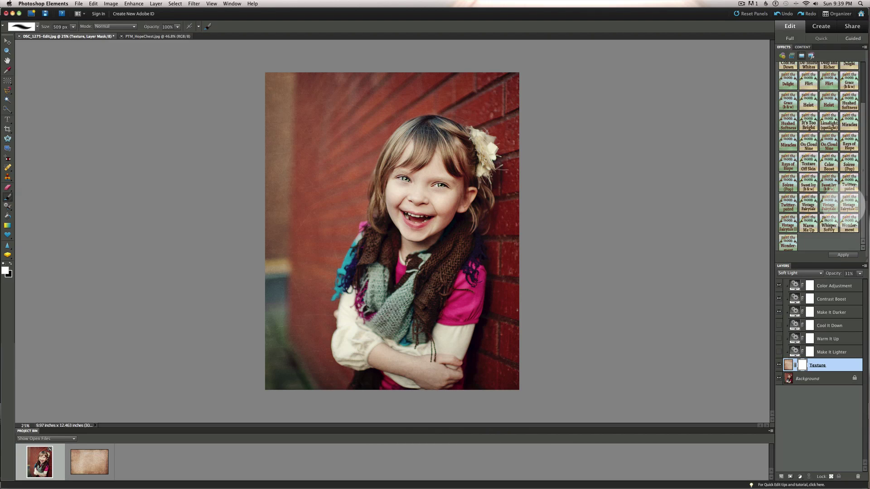
Step: Set the Texture layer's blending mode to Overlay and its opacity to 60%
{"action": "left_click", "coordinate": [794, 272]}
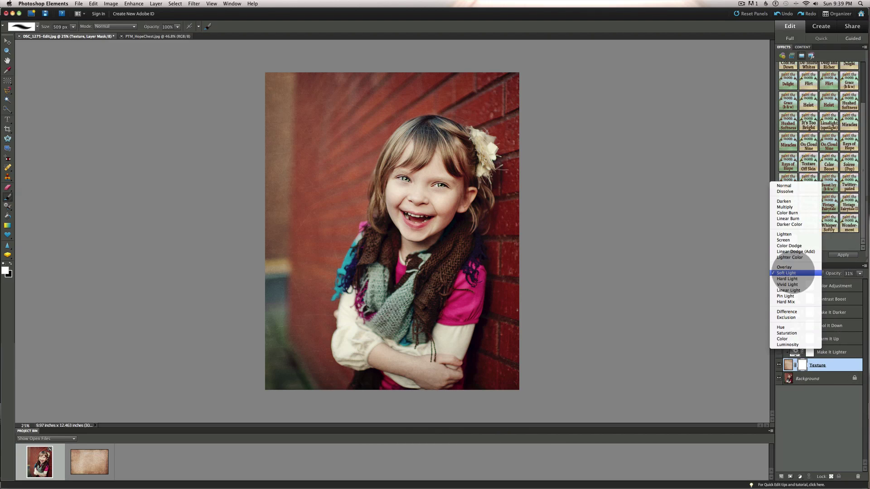
{"action": "left_click", "coordinate": [794, 267]}
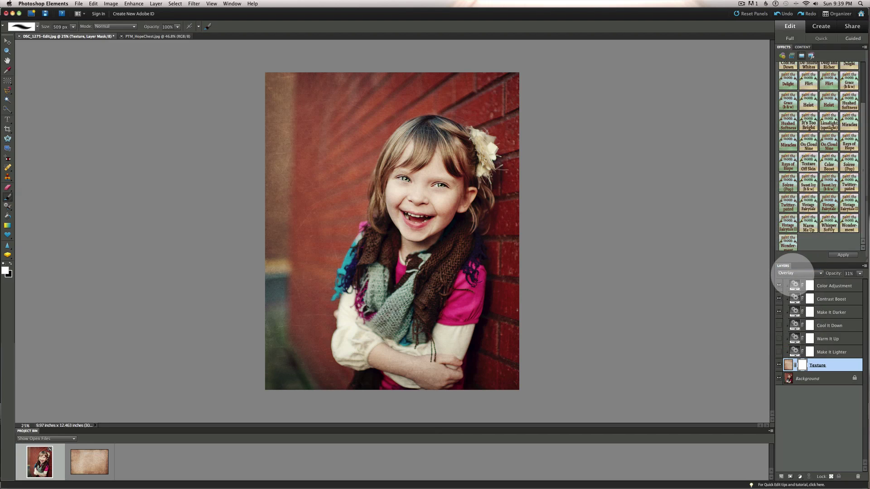
{"action": "left_click_drag", "start_coordinate": [835, 274], "coordinate": [842, 272]}
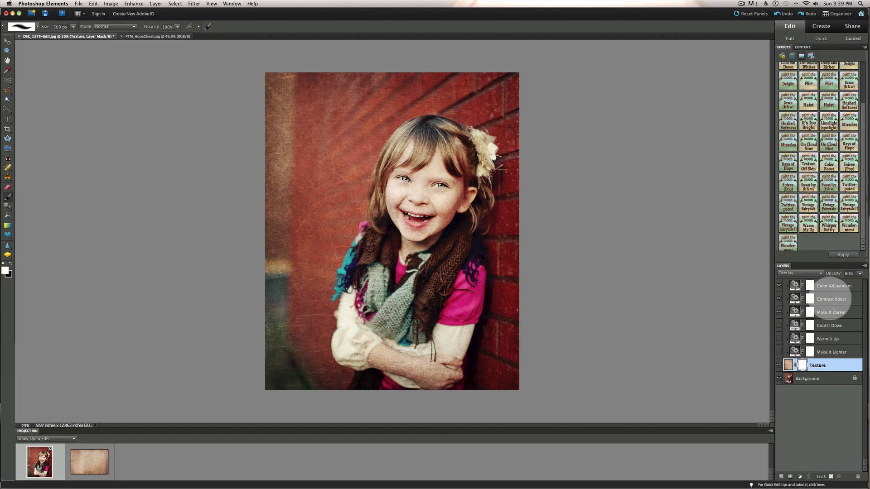
Step: Run the Texture Off Skin action on the Texture layer, continuing through its instruction messages
{"action": "left_click", "coordinate": [789, 364]}
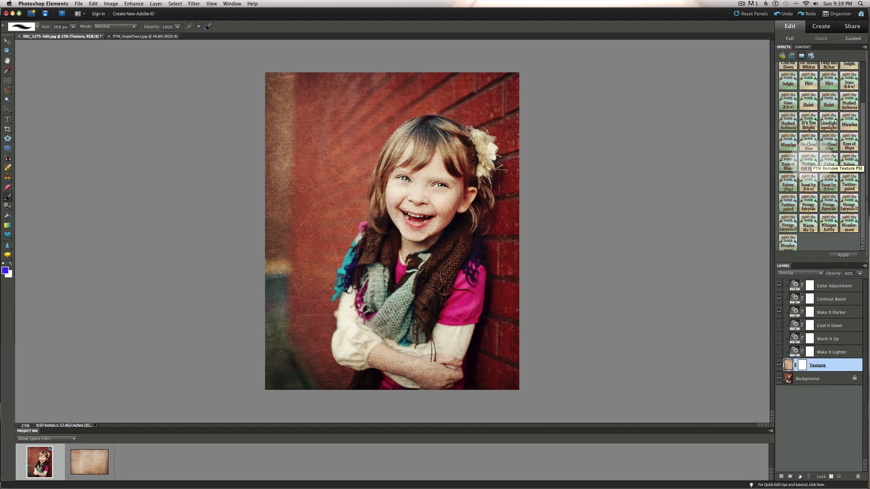
{"action": "double_click", "coordinate": [808, 164]}
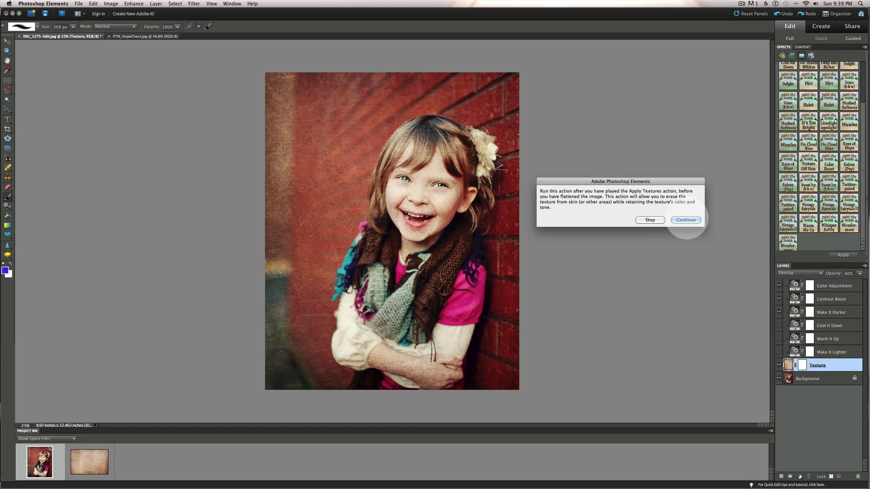
{"action": "left_click", "coordinate": [685, 219]}
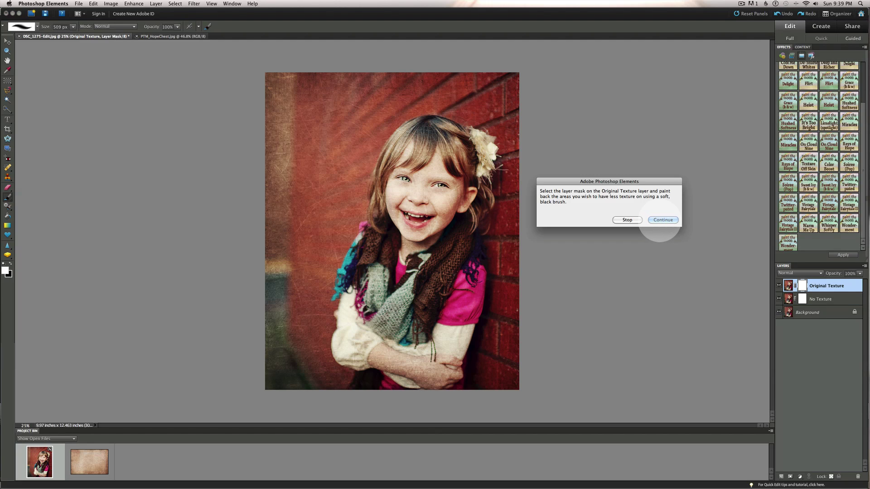
{"action": "left_click", "coordinate": [663, 220]}
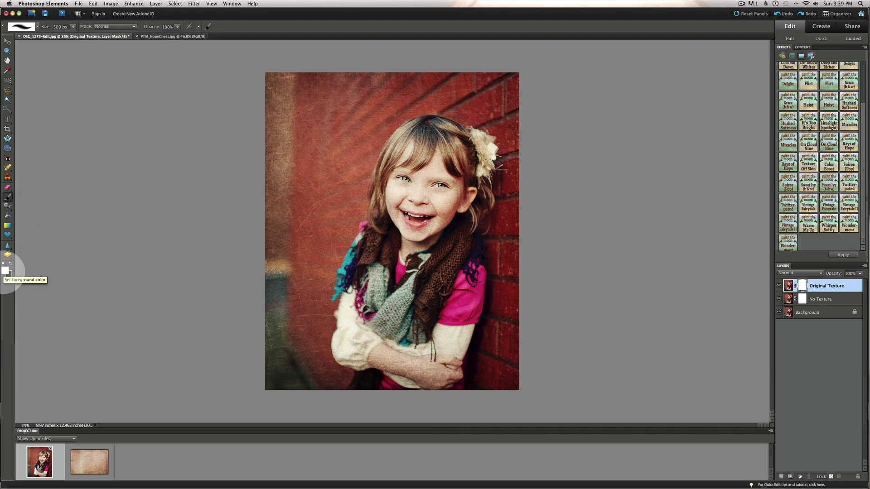
Step: Paint black on the Original Texture layer's mask over the face and arms with the Brush tool at 100% opacity
{"action": "key", "text": "x"}
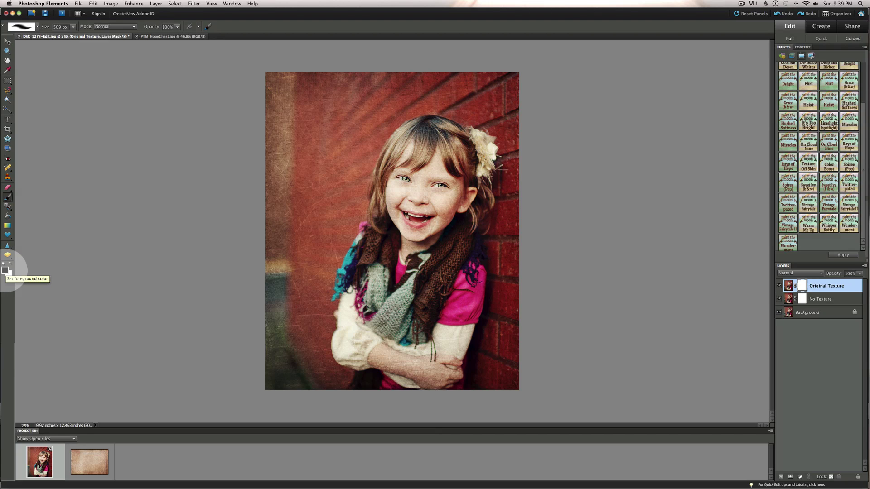
{"action": "key", "text": "x"}
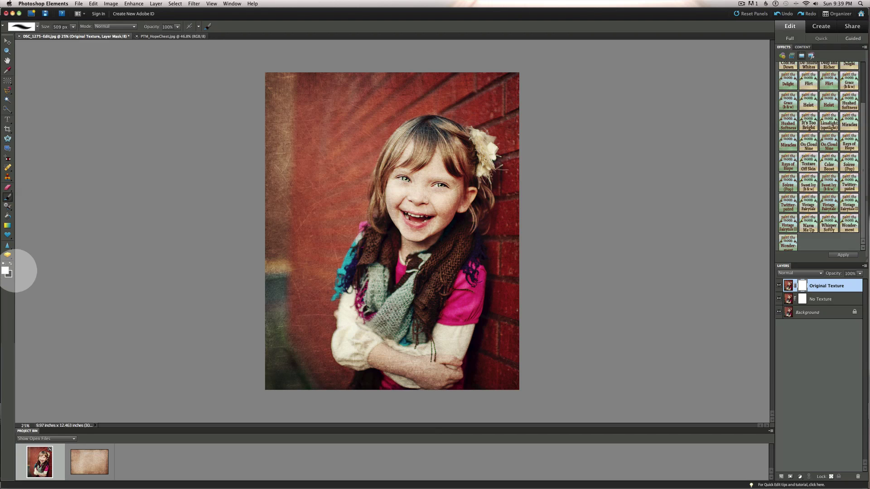
{"action": "key", "text": "x"}
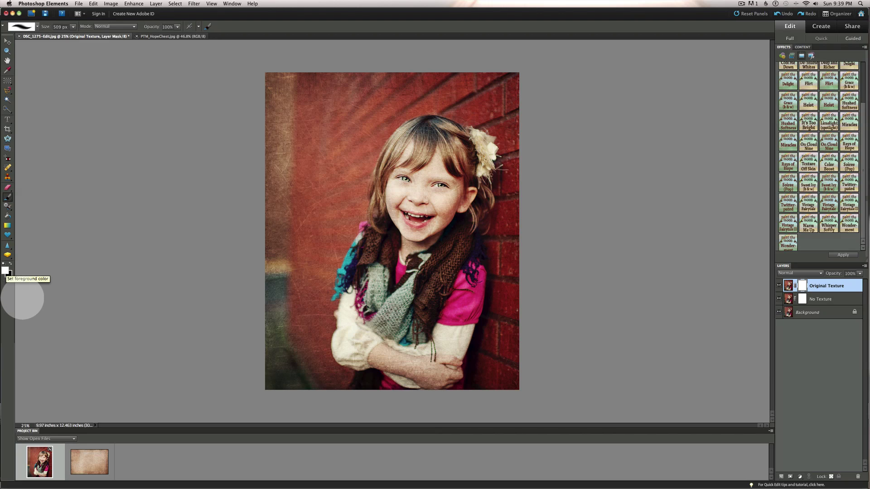
{"action": "left_click", "coordinate": [4, 263]}
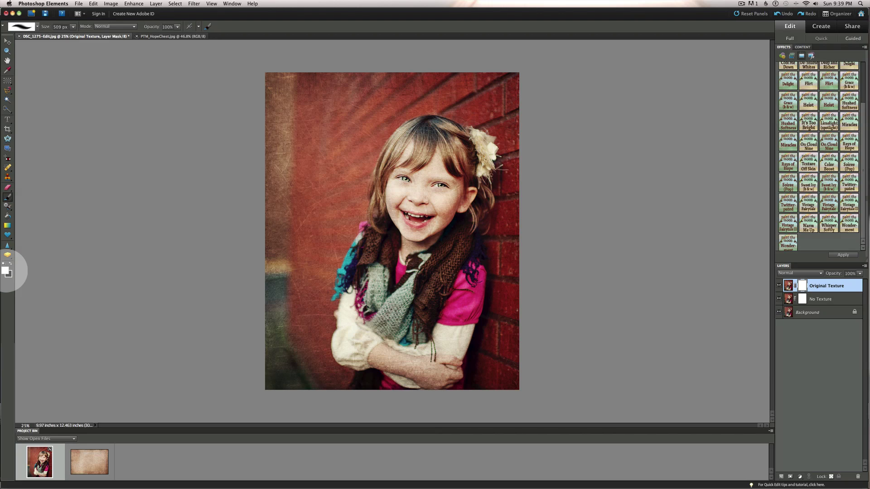
{"action": "key", "text": "x"}
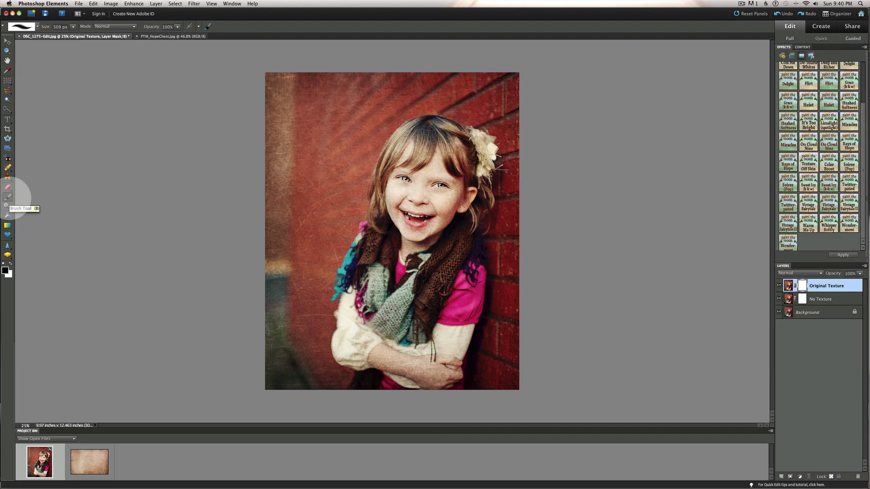
{"action": "left_click", "coordinate": [8, 197]}
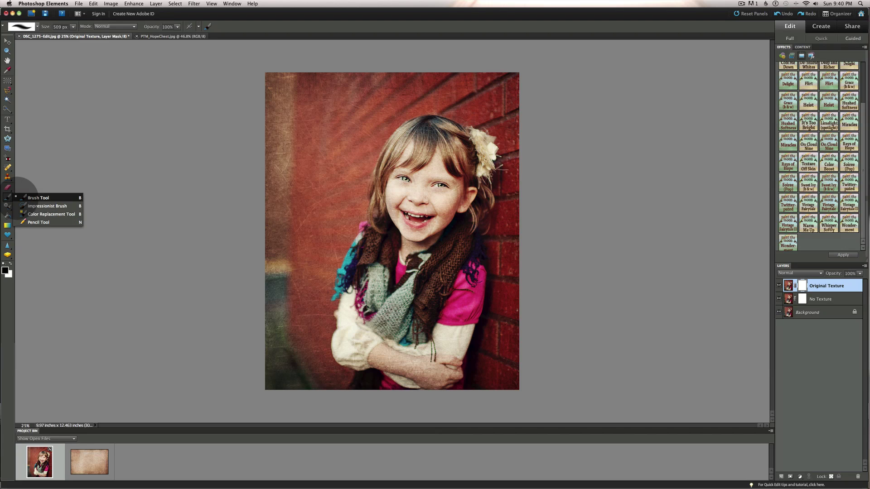
{"action": "left_click", "coordinate": [21, 197]}
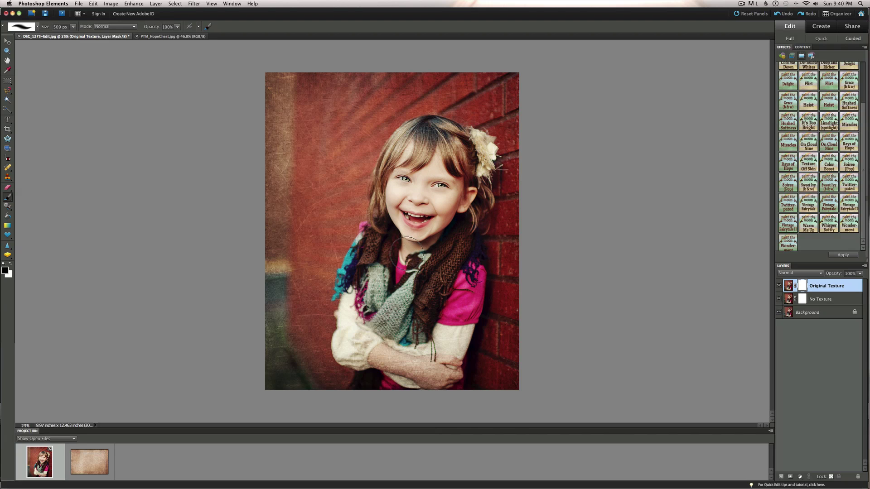
{"action": "left_click_drag", "start_coordinate": [411, 242], "coordinate": [405, 235]}
{"action": "mouse_move", "coordinate": [399, 367]}
{"action": "left_mouse_down"}
{"action": "mouse_move", "coordinate": [380, 355]}
{"action": "mouse_move", "coordinate": [452, 370]}
{"action": "mouse_move", "coordinate": [423, 368]}
{"action": "left_mouse_up"}
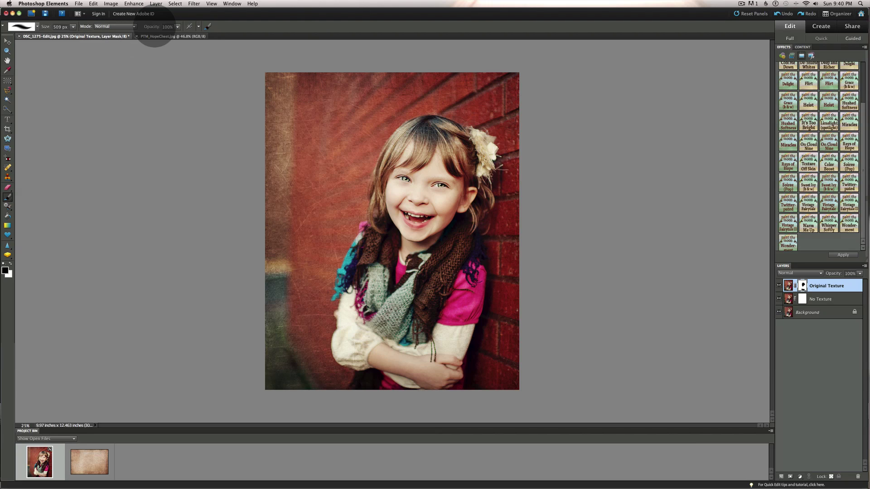
Step: Lower the brush opacity to 51% and paint over the girl's hair on the Original Texture layer's mask
{"action": "left_click_drag", "start_coordinate": [155, 27], "coordinate": [138, 27]}
{"action": "left_click", "coordinate": [137, 25]}
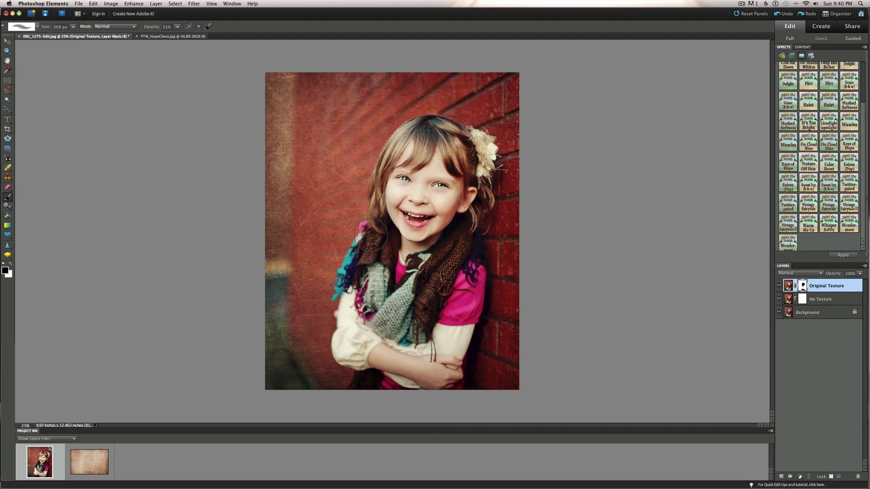
{"action": "left_click_drag", "start_coordinate": [381, 206], "coordinate": [400, 159]}
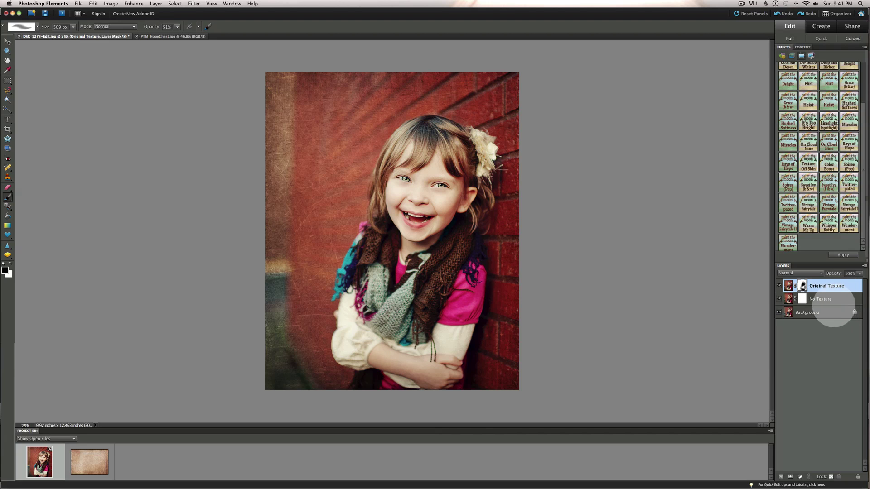
Step: Compare before and after by showing only the Background layer and turning all layers back on
{"action": "right_click", "coordinate": [800, 312]}
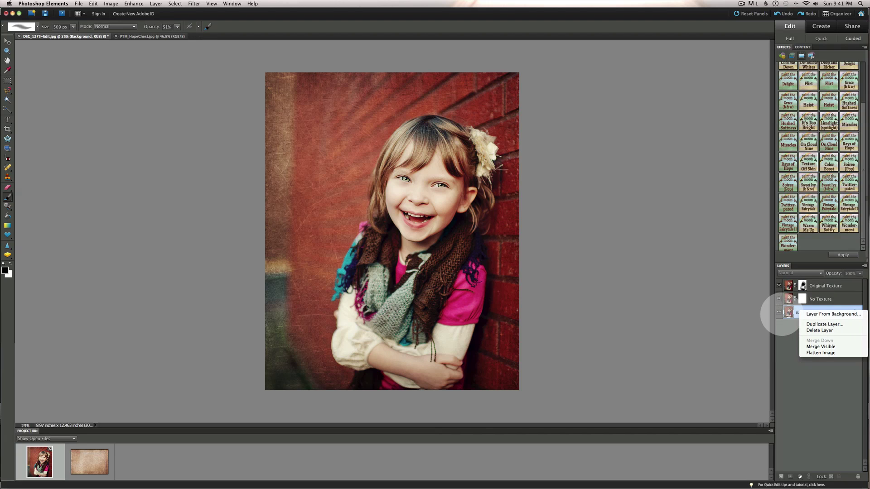
{"action": "left_click", "coordinate": [779, 312]}
{"action": "left_click", "coordinate": [778, 312], "text": "alt"}
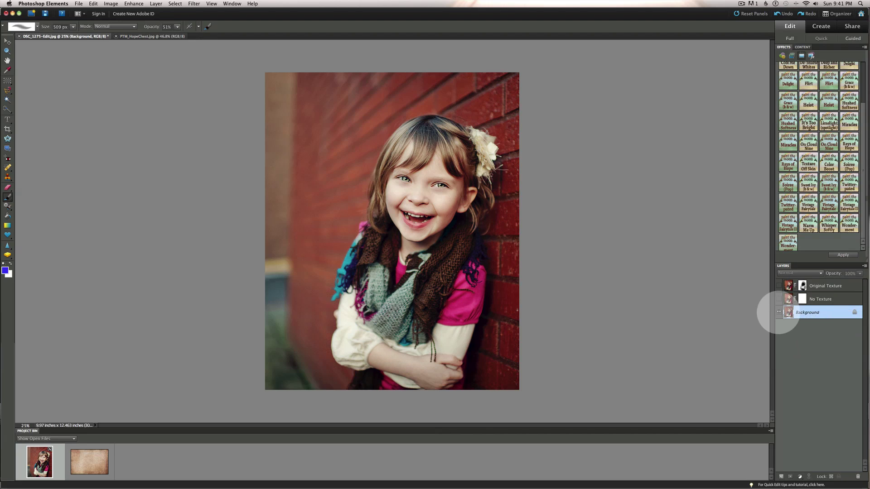
{"action": "left_click", "coordinate": [778, 312], "text": "alt"}
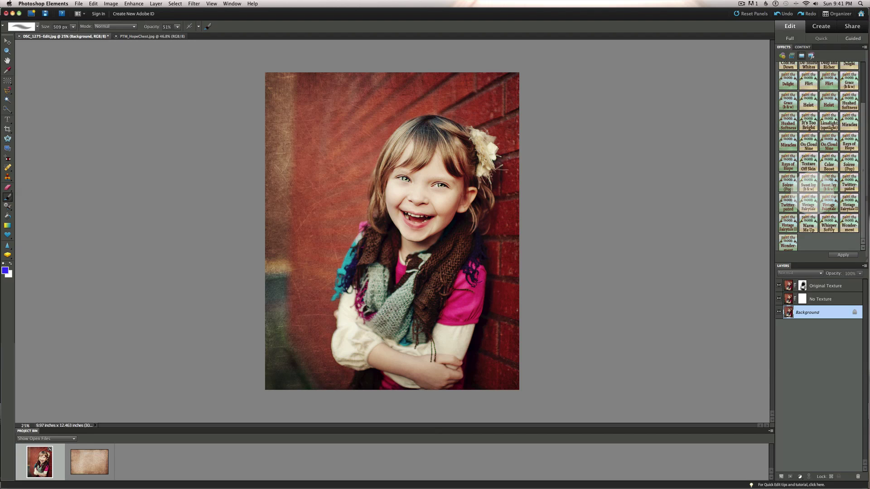
{"action": "scroll", "coordinate": [809, 184], "scroll_direction": "up", "scroll_amount": 5}
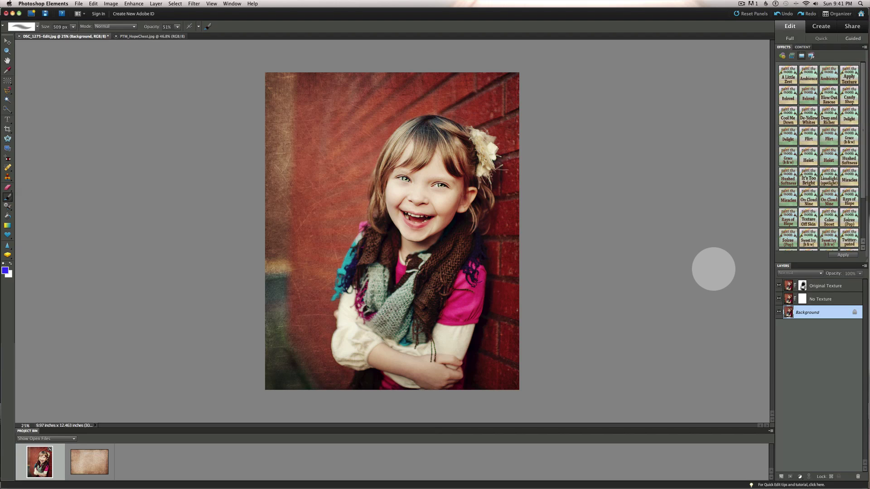
{"action": "left_click", "coordinate": [742, 4]}
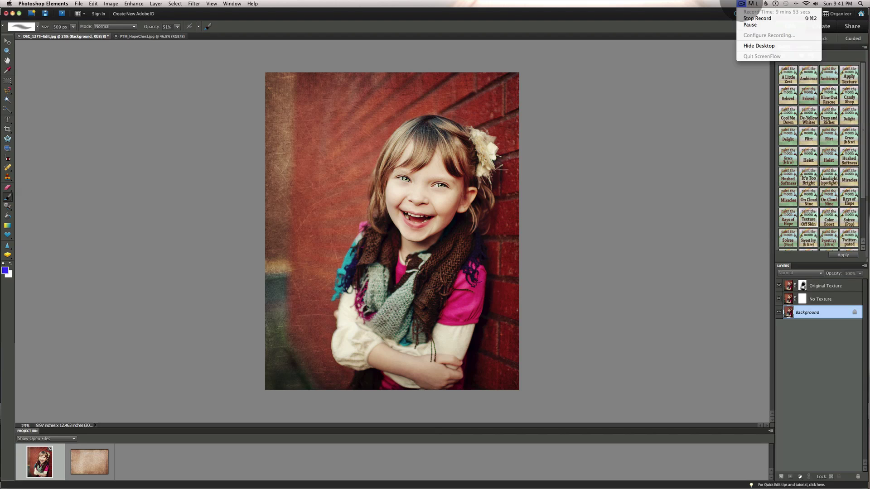